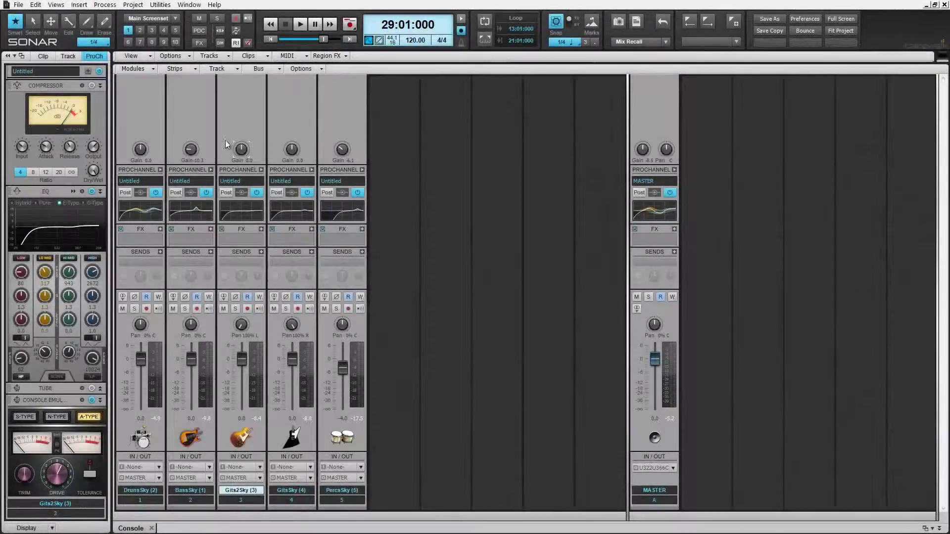
Step: Insert the Boost11 VST2 effect in the BassSky track's FX rack and close the plug-in window
{"action": "left_click", "coordinate": [198, 129]}
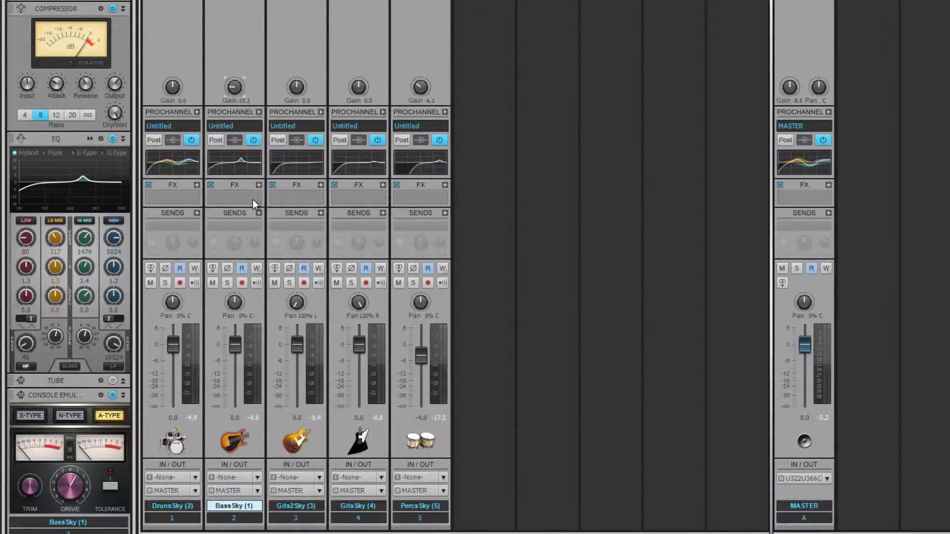
{"action": "left_click", "coordinate": [259, 185]}
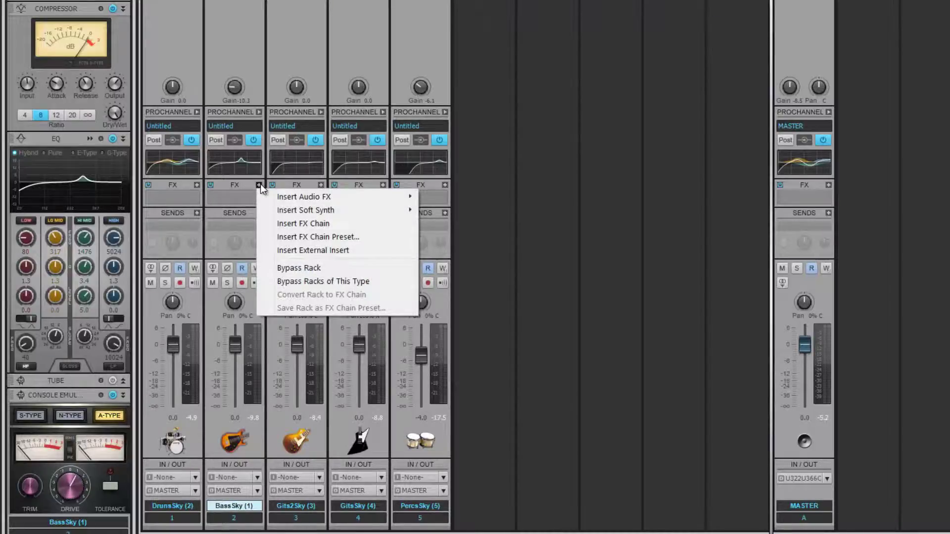
{"action": "left_click", "coordinate": [238, 195]}
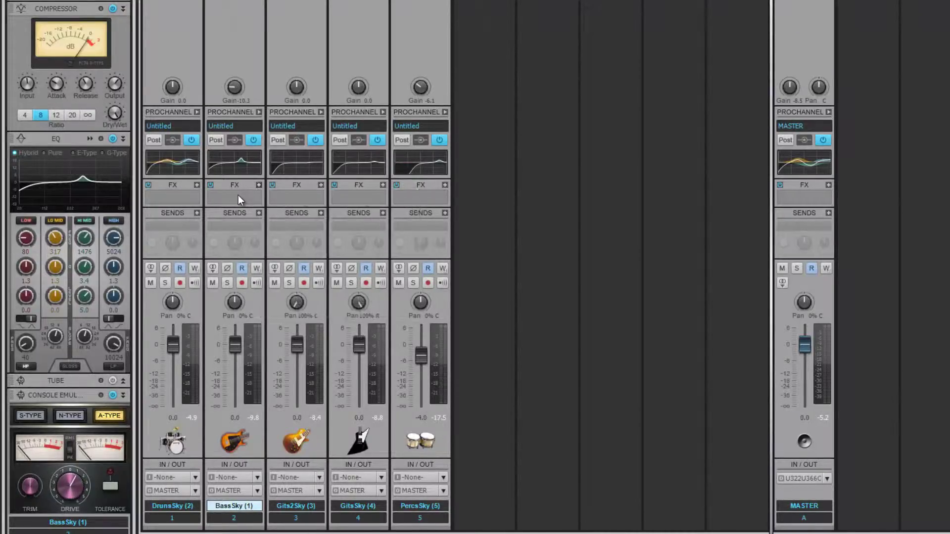
{"action": "right_click", "coordinate": [239, 195]}
{"action": "mouse_move", "coordinate": [257, 204]}
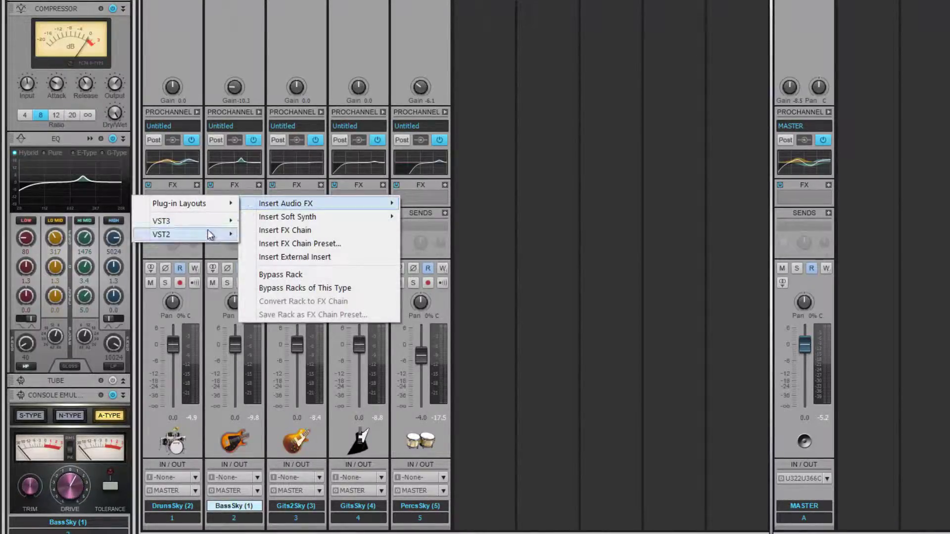
{"action": "mouse_move", "coordinate": [160, 236]}
{"action": "left_click", "coordinate": [270, 248]}
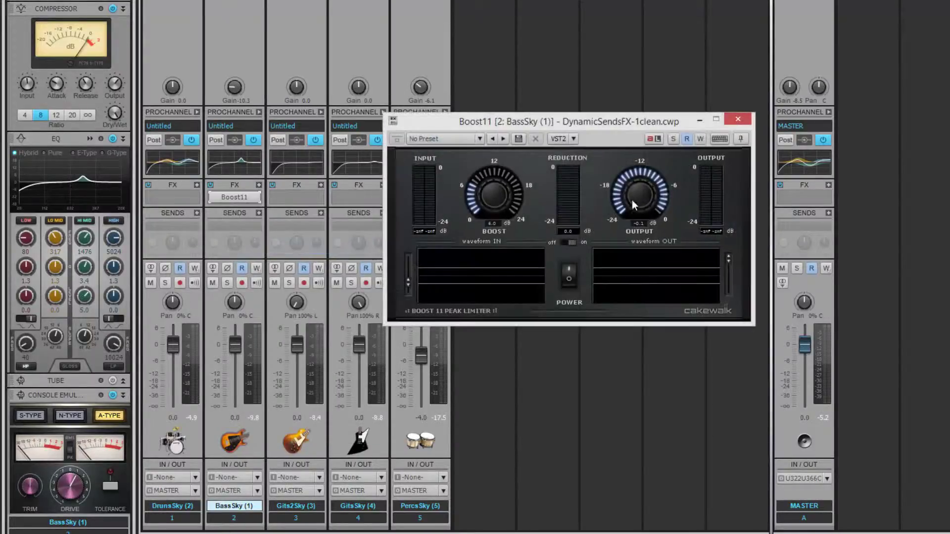
{"action": "left_click_drag", "start_coordinate": [624, 207], "coordinate": [624, 232]}
{"action": "left_click", "coordinate": [738, 120]}
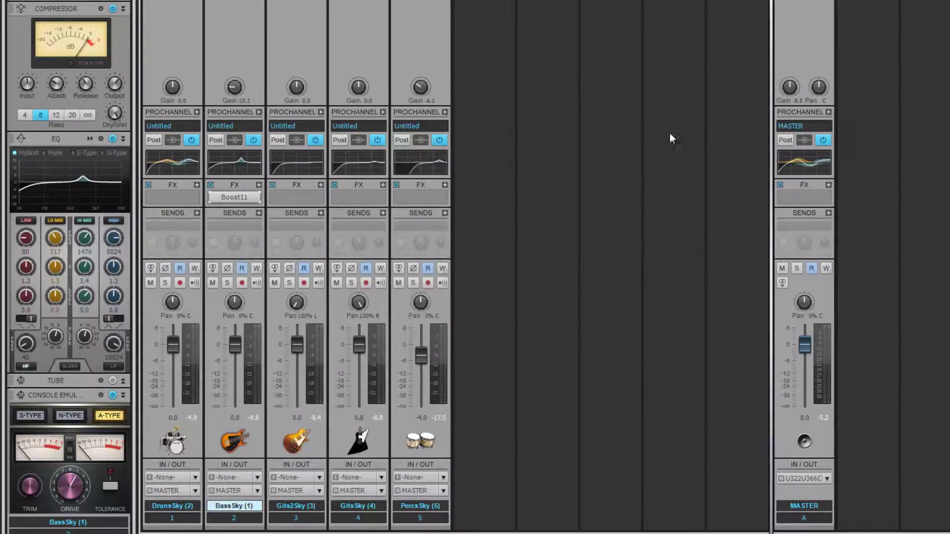
Step: Add the TL-64 Tube Leveler VST2 effect to the BassSky track's FX rack and close its window
{"action": "left_click", "coordinate": [259, 185]}
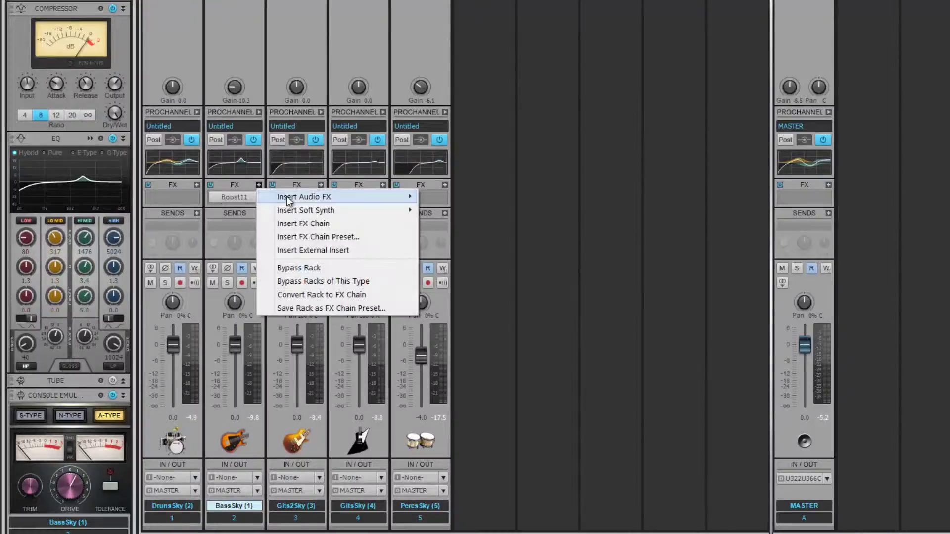
{"action": "mouse_move", "coordinate": [289, 198]}
{"action": "mouse_move", "coordinate": [204, 227]}
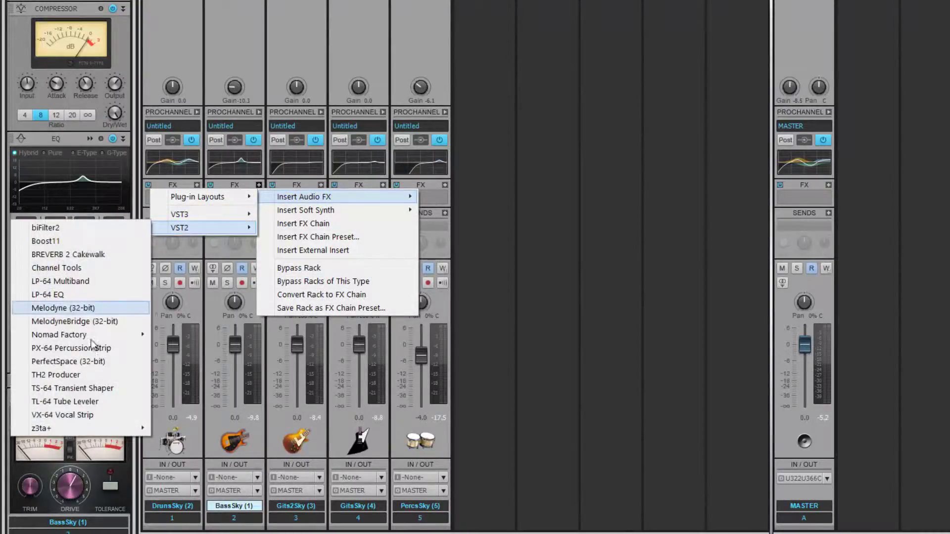
{"action": "left_click", "coordinate": [65, 401]}
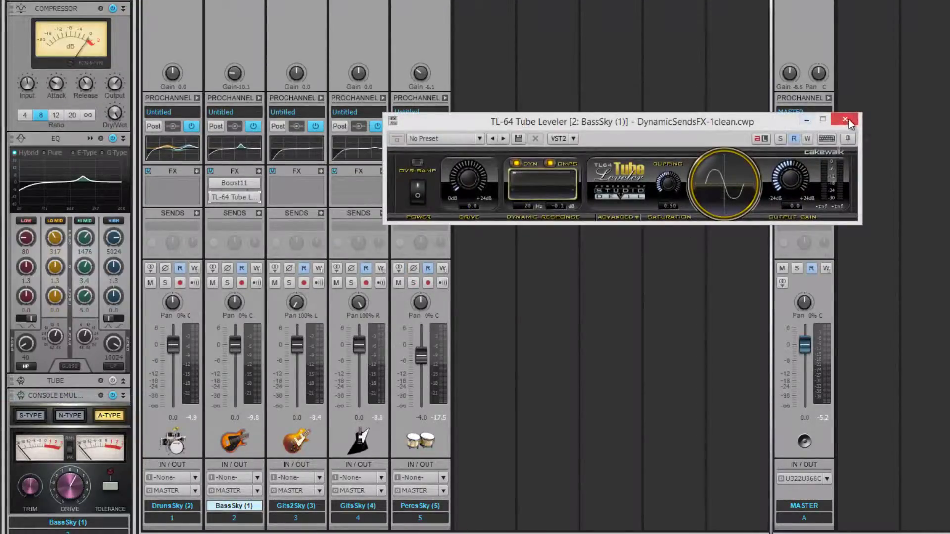
{"action": "left_click", "coordinate": [847, 120]}
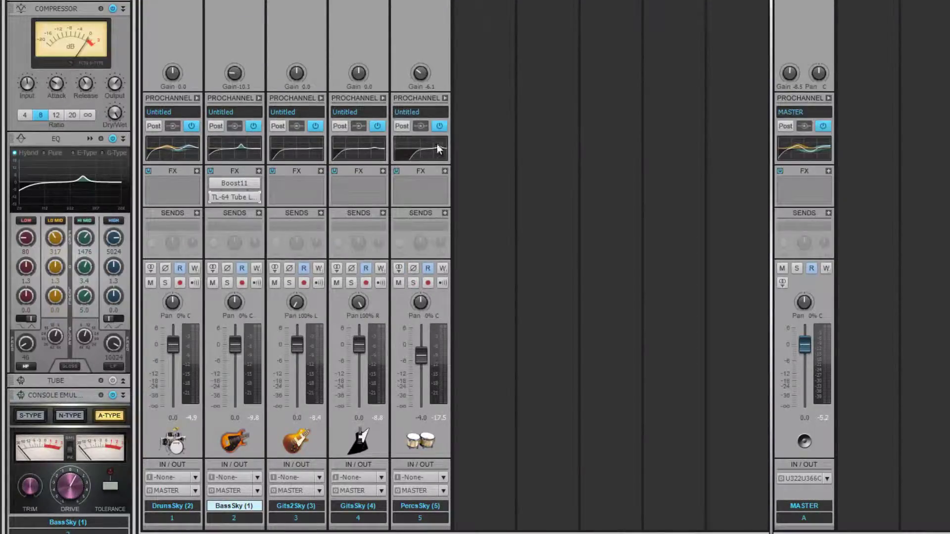
Step: Add the Nomad Factory BT Analog Chorus CH2S-3 effect to the BassSky FX rack and close its window
{"action": "left_click", "coordinate": [260, 170]}
{"action": "mouse_move", "coordinate": [278, 181]}
{"action": "mouse_move", "coordinate": [235, 215]}
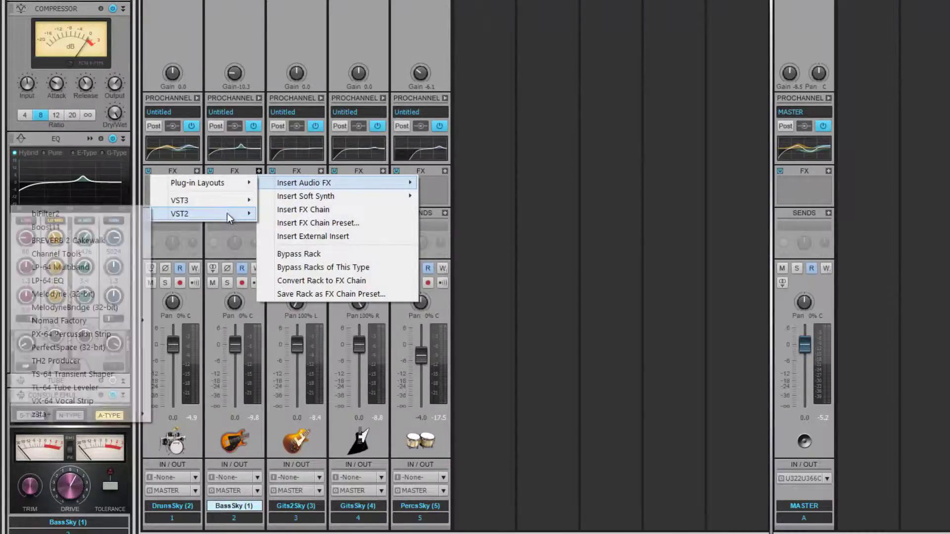
{"action": "mouse_move", "coordinate": [141, 322]}
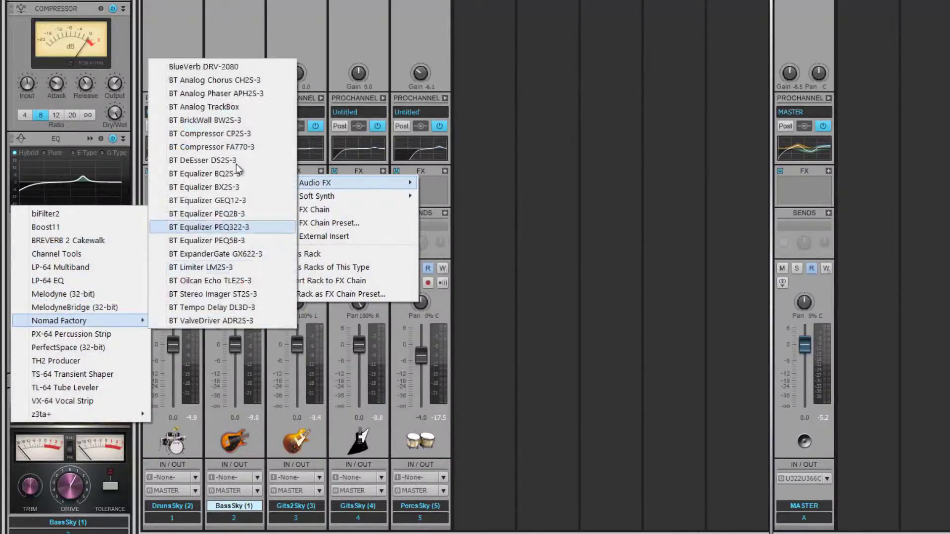
{"action": "left_click", "coordinate": [238, 79]}
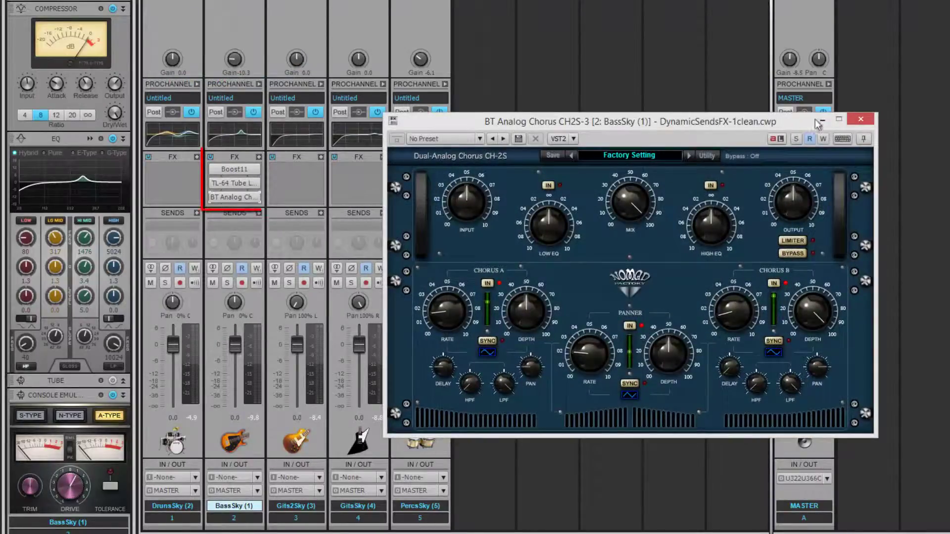
{"action": "left_click", "coordinate": [861, 120]}
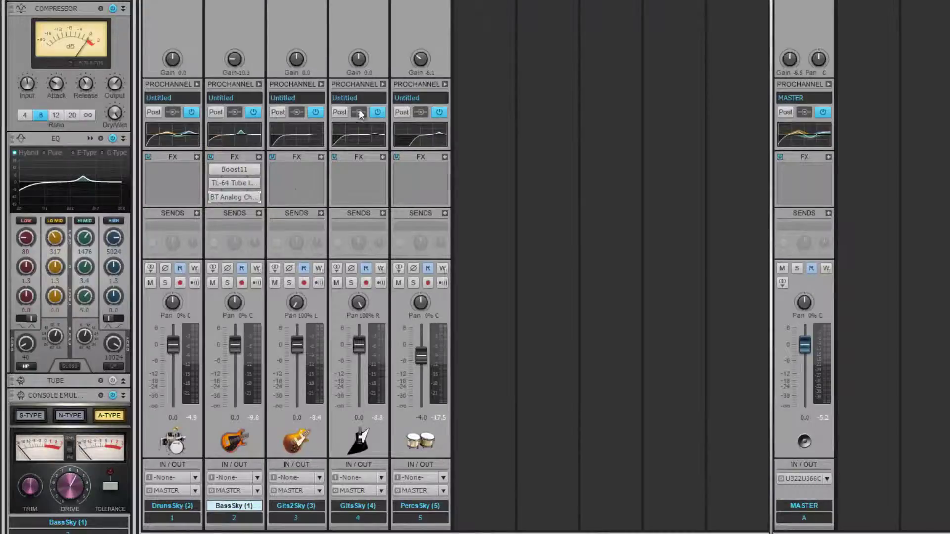
Step: Play the mix and temporarily solo the BassSky track to hear its effects alone
{"action": "key", "text": "space"}
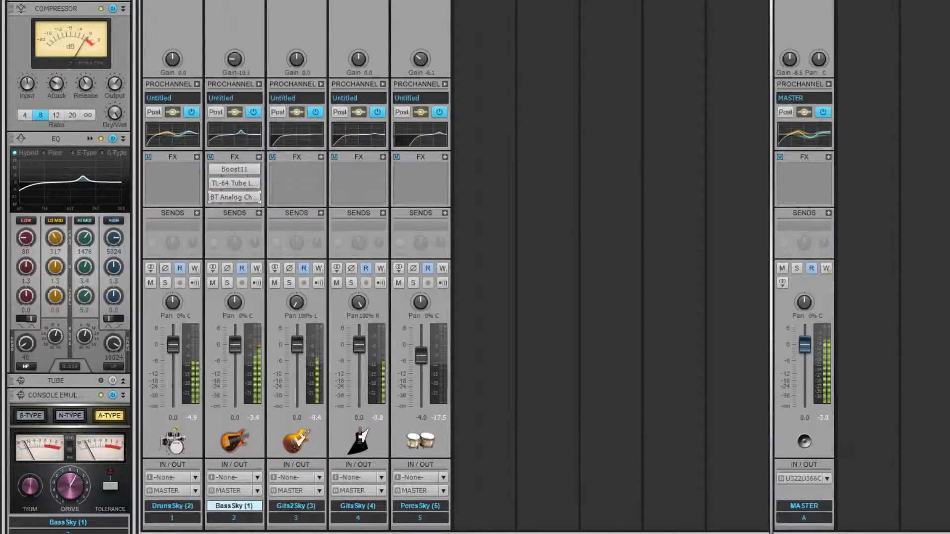
{"action": "left_click", "coordinate": [228, 283]}
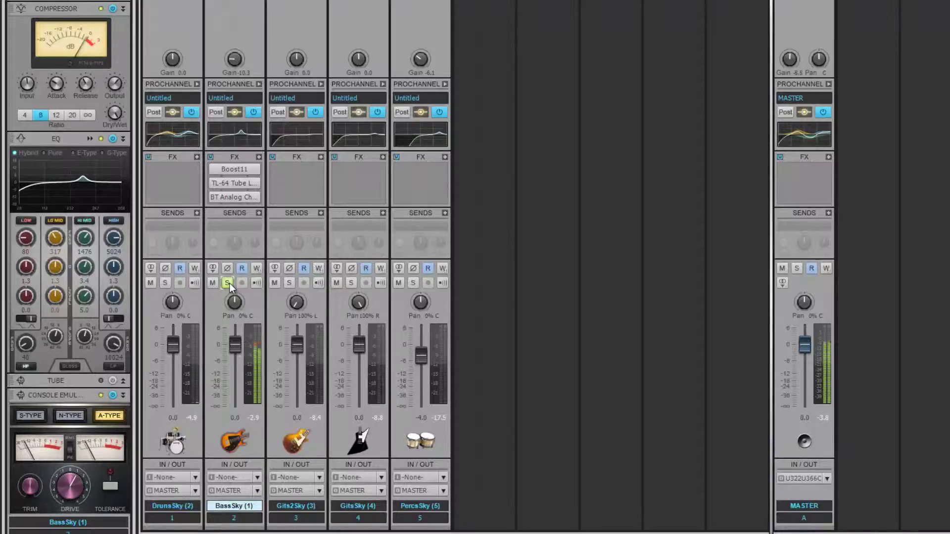
{"action": "left_click", "coordinate": [229, 283]}
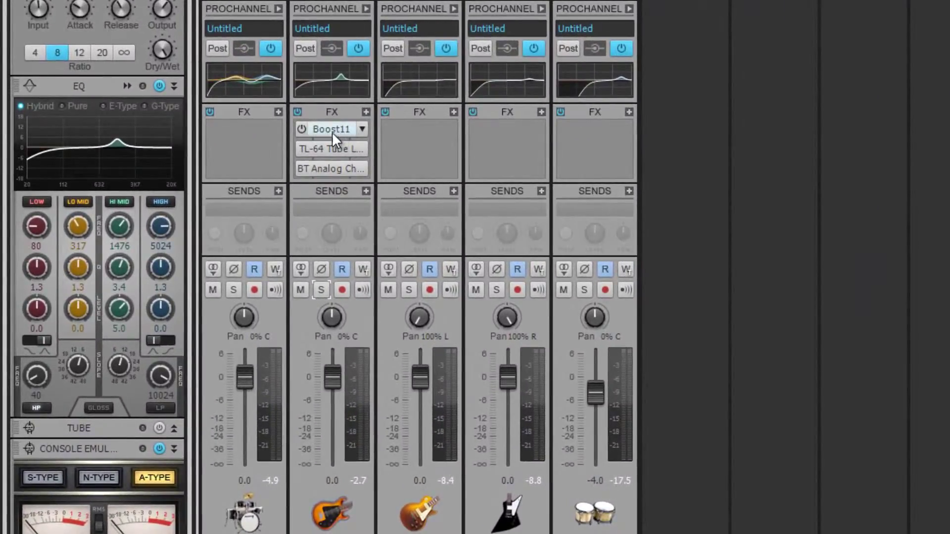
Step: Try moving the TL-64 Tube Leveler above Boost11 in the BassSky FX rack
{"action": "right_click", "coordinate": [330, 129]}
{"action": "mouse_move", "coordinate": [346, 218]}
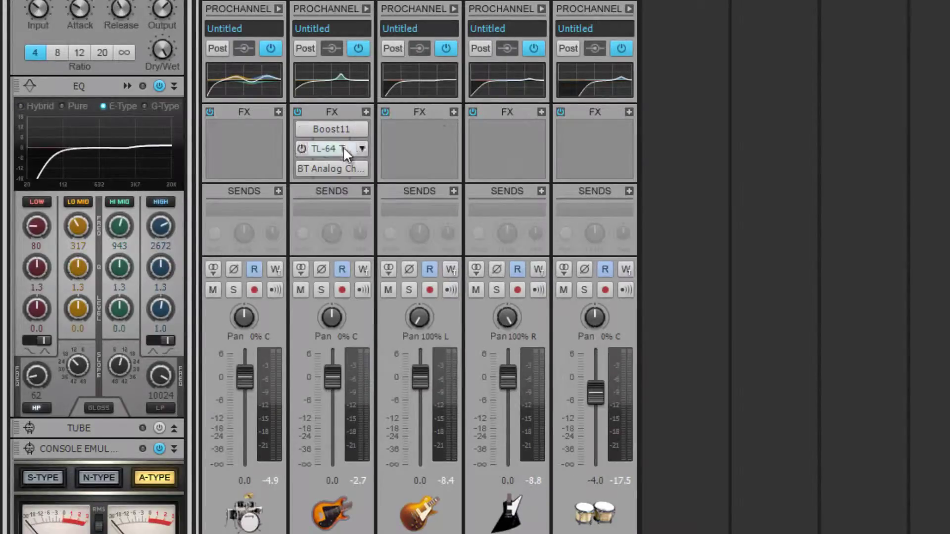
{"action": "left_click_drag", "start_coordinate": [335, 147], "coordinate": [343, 126]}
Step: Bypass and re-enable the three BassSky effects individually, and the whole FX rack at once
{"action": "left_click", "coordinate": [301, 129]}
{"action": "left_click", "coordinate": [300, 148]}
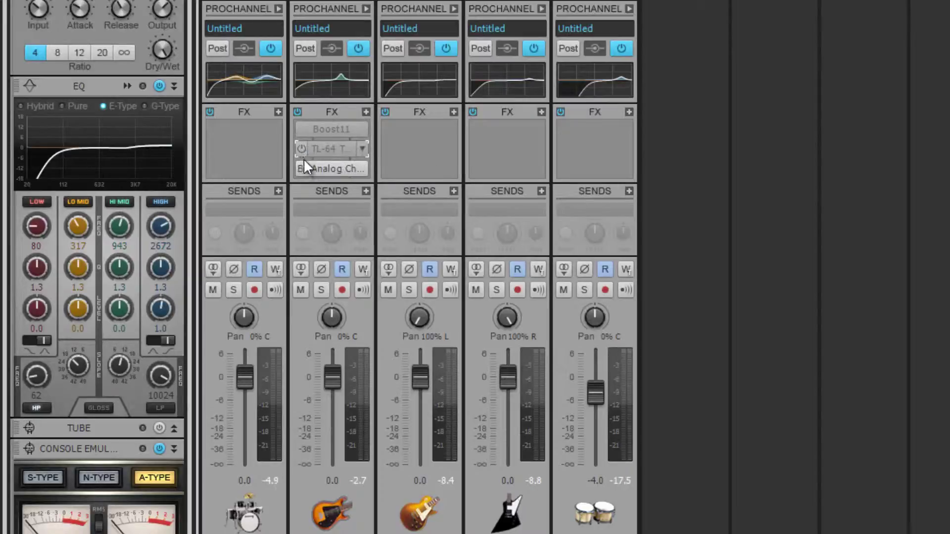
{"action": "left_click", "coordinate": [302, 168]}
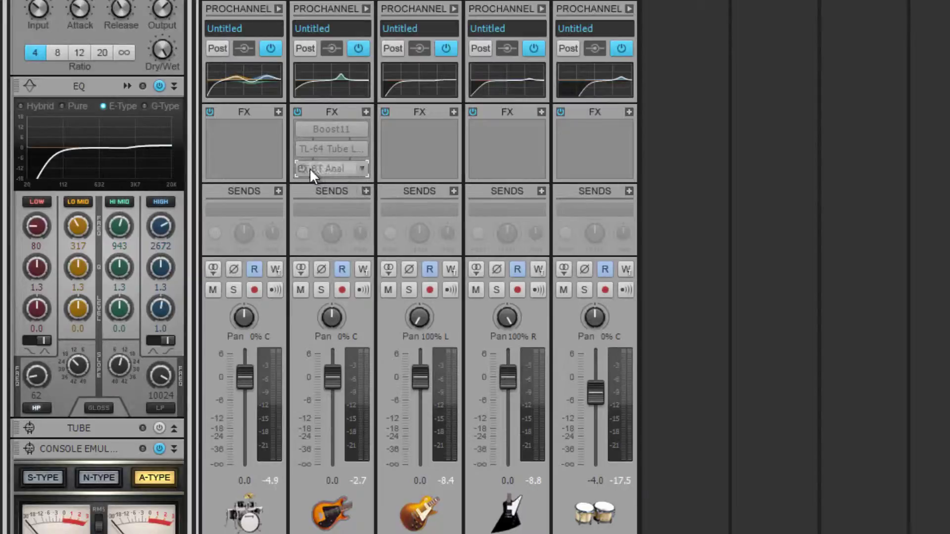
{"action": "left_click", "coordinate": [307, 168]}
{"action": "left_click", "coordinate": [299, 148]}
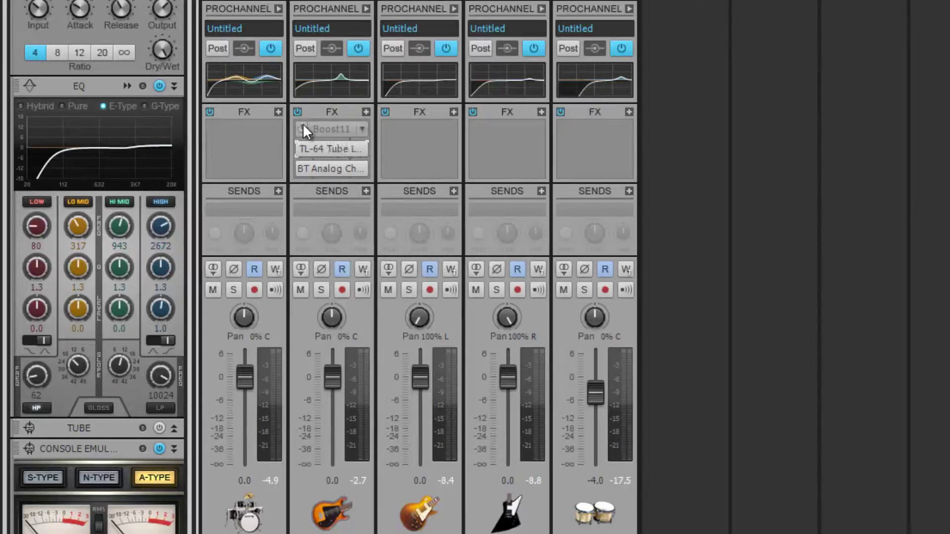
{"action": "left_click", "coordinate": [303, 128]}
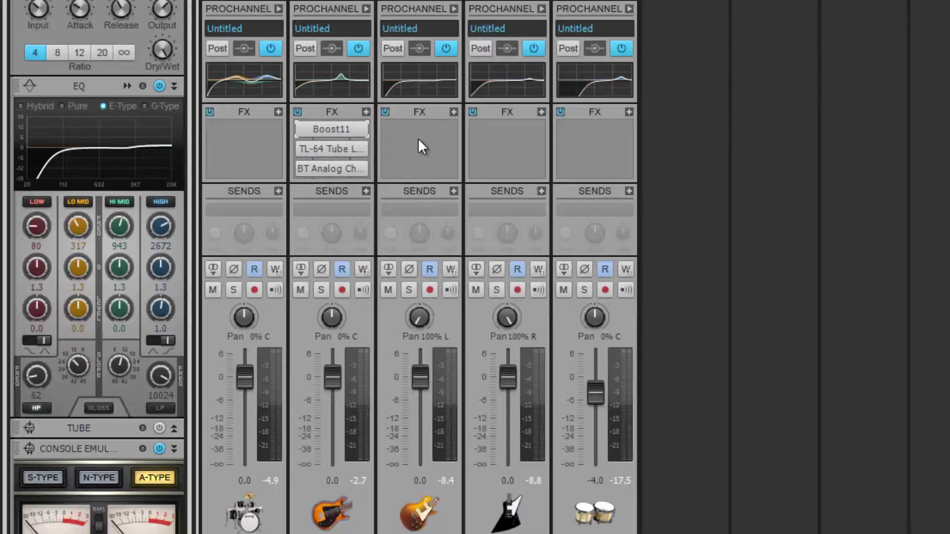
{"action": "left_click", "coordinate": [298, 111]}
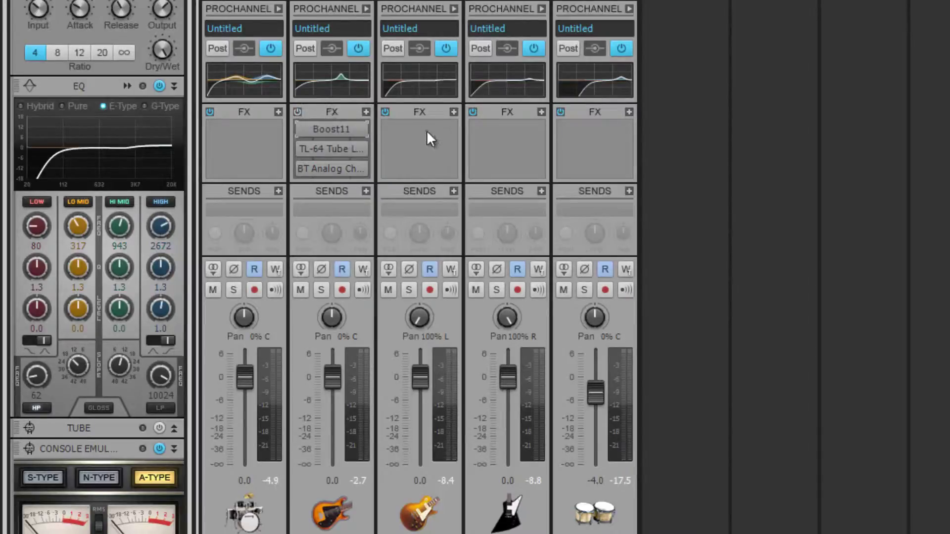
{"action": "left_click", "coordinate": [297, 112]}
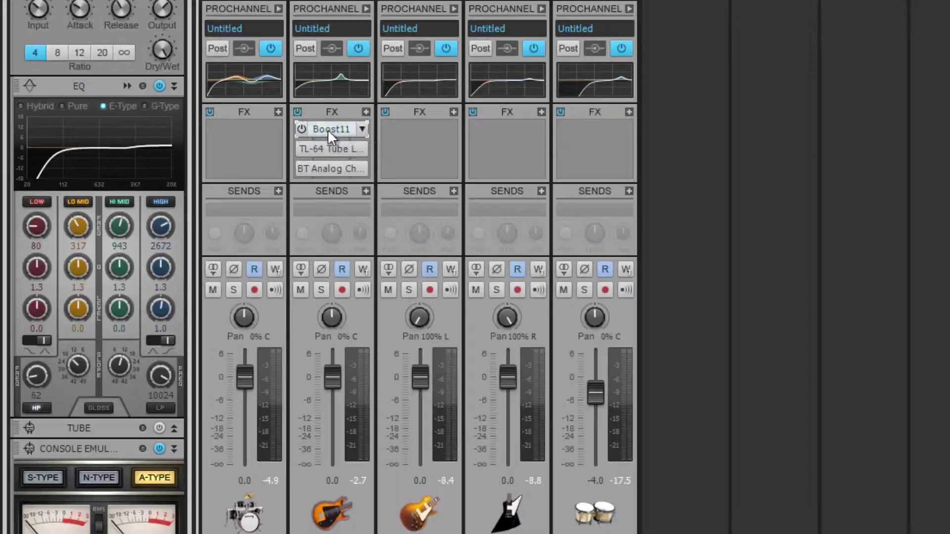
Step: View the option lists of Boost11, TL-64 Tube Leveler and BT Analog Chorus on BassSky without changing anything
{"action": "left_click", "coordinate": [364, 127]}
{"action": "left_click", "coordinate": [391, 132]}
{"action": "left_click", "coordinate": [362, 149]}
{"action": "left_click", "coordinate": [395, 141]}
{"action": "left_click", "coordinate": [364, 167]}
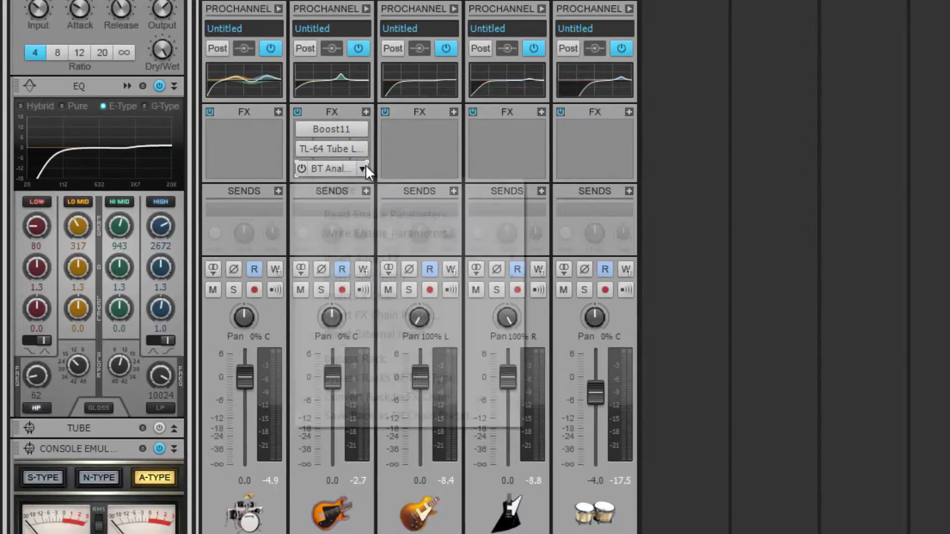
{"action": "left_click", "coordinate": [403, 144]}
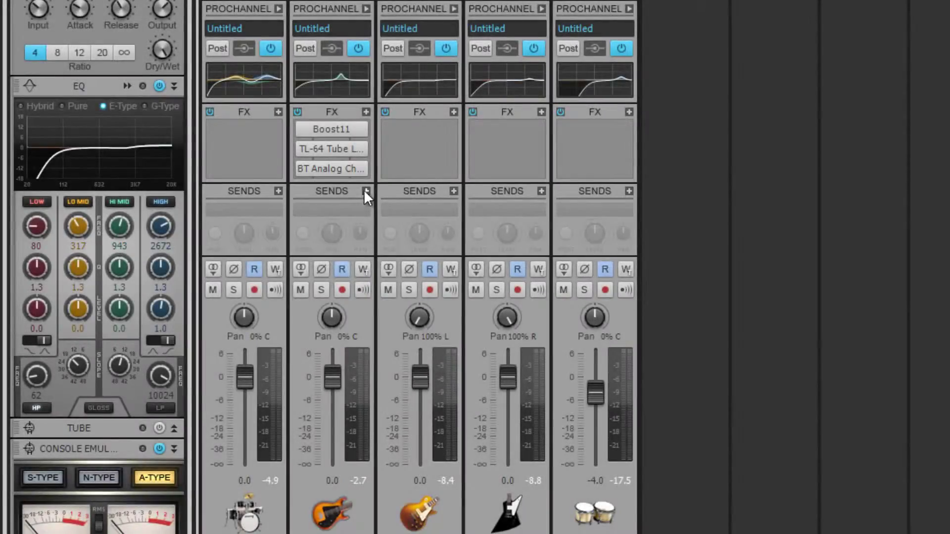
Step: Use the Insert Send Assistant on the BassSky track to define a new stereo bus named ReVerb
{"action": "left_click", "coordinate": [365, 191]}
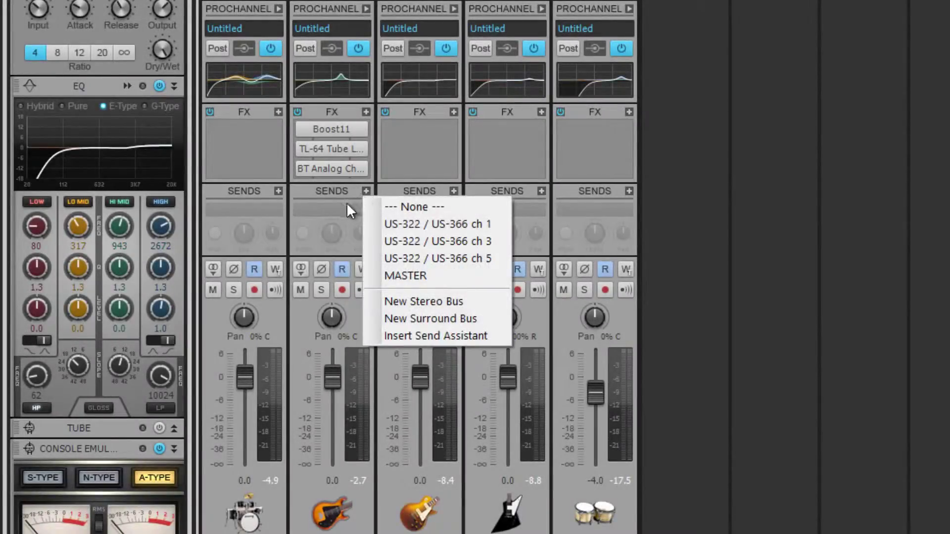
{"action": "left_click", "coordinate": [346, 202]}
{"action": "right_click", "coordinate": [328, 203]}
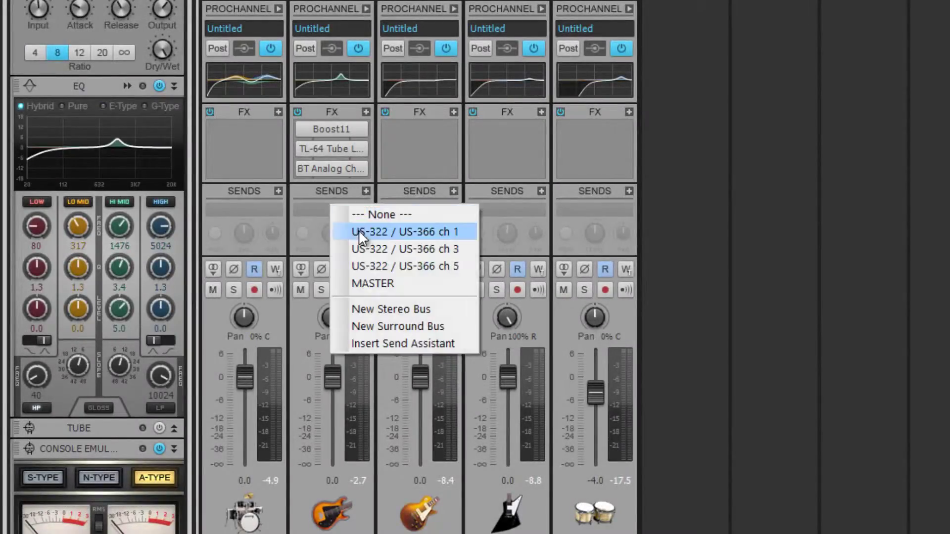
{"action": "left_click", "coordinate": [395, 341]}
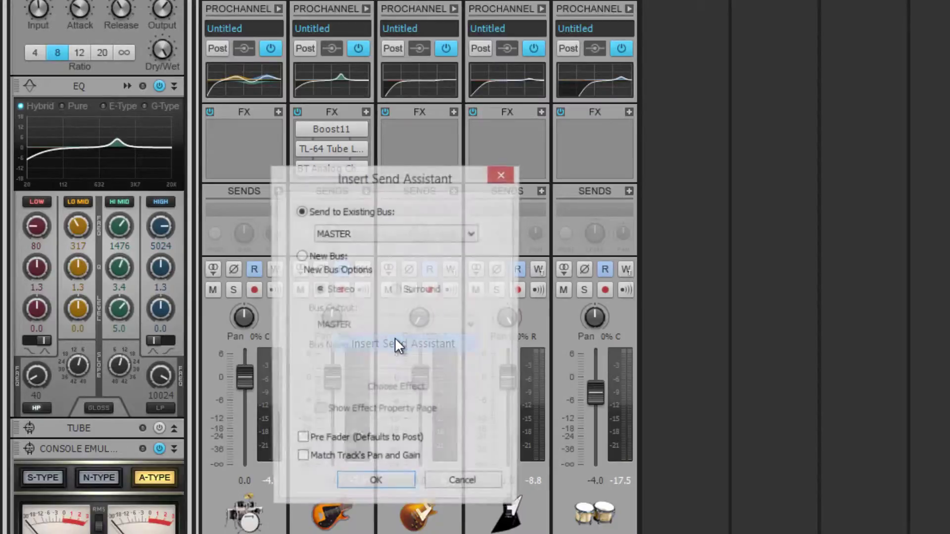
{"action": "left_click_drag", "start_coordinate": [409, 177], "coordinate": [777, 65]}
{"action": "left_click", "coordinate": [703, 121]}
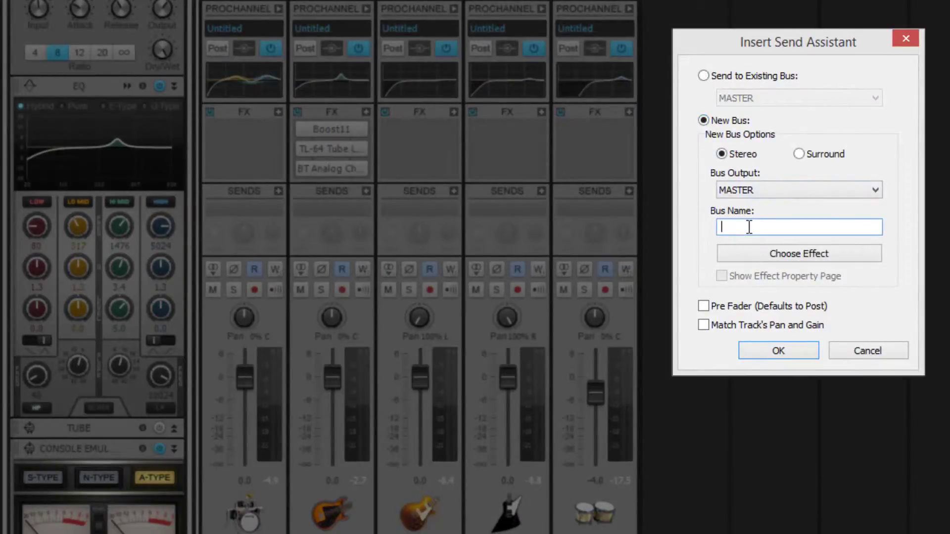
{"action": "type", "text": "ReVer"}
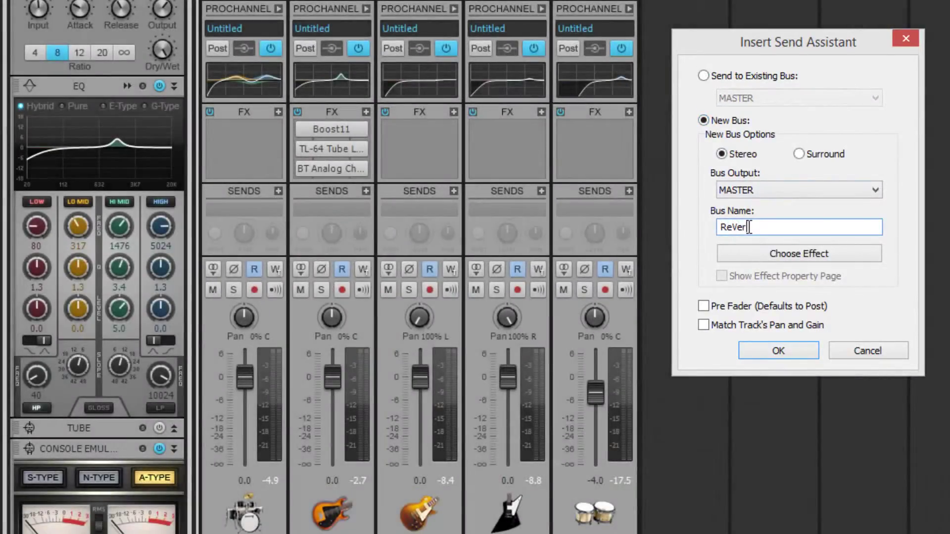
{"action": "type", "text": "b"}
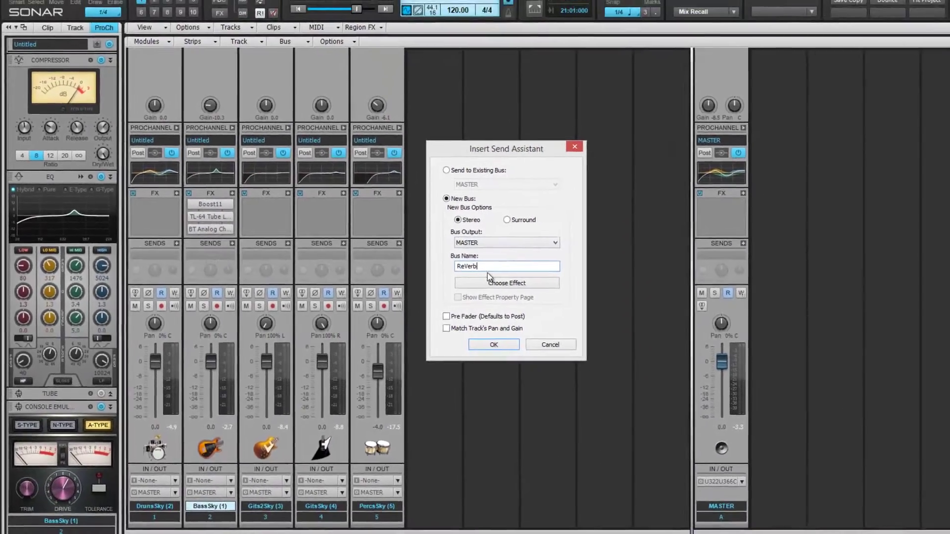
Step: Choose the BREVERB 2 Cakewalk effect for the new ReVerb bus and create the send
{"action": "left_click", "coordinate": [490, 283]}
{"action": "mouse_move", "coordinate": [477, 311]}
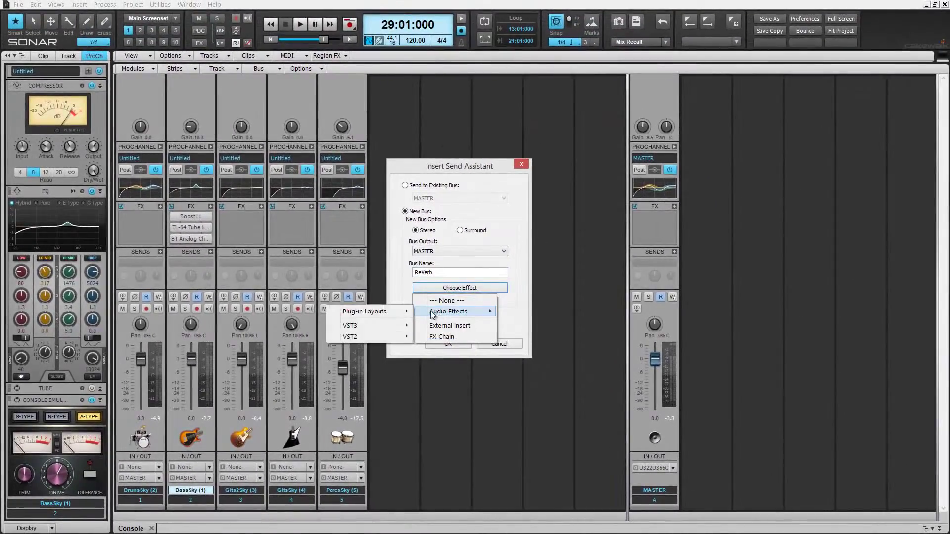
{"action": "mouse_move", "coordinate": [366, 337]}
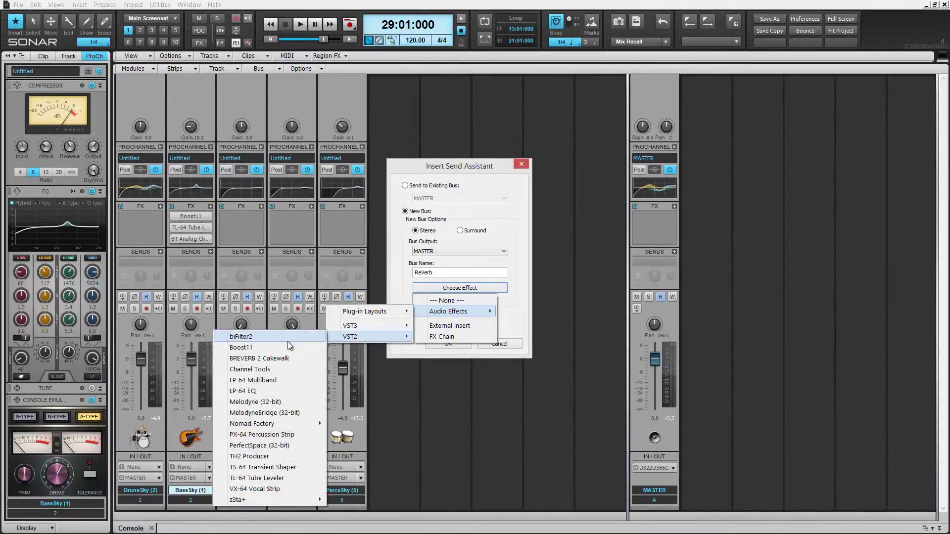
{"action": "left_click", "coordinate": [267, 358]}
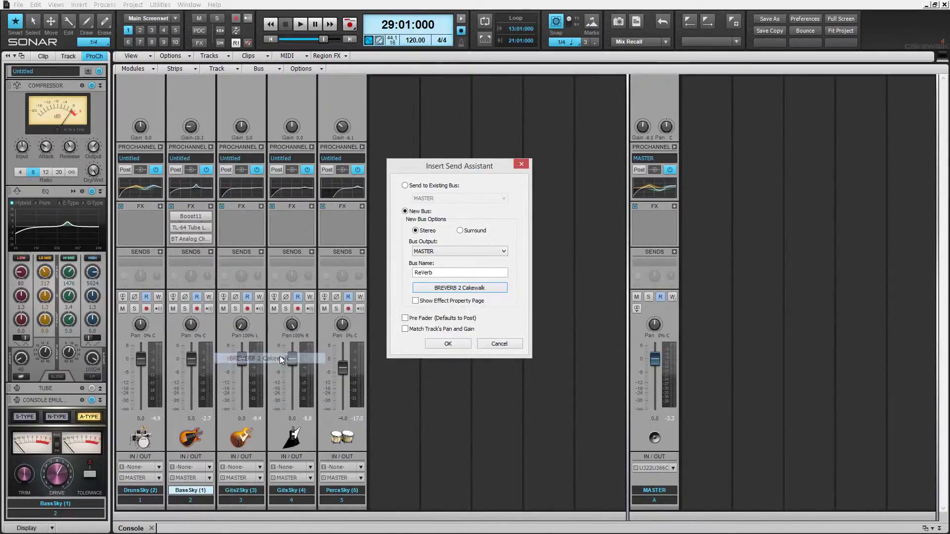
{"action": "left_click", "coordinate": [442, 345]}
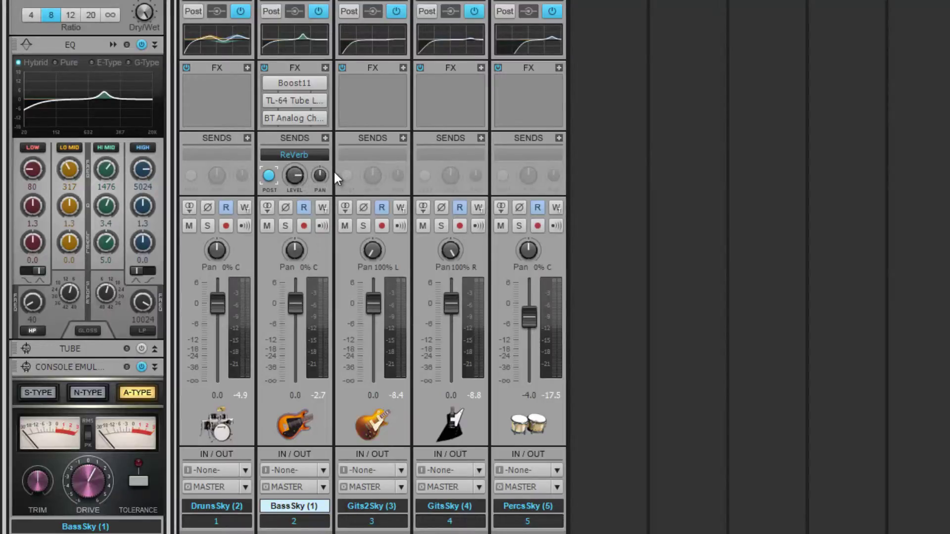
Step: Open the Insert Send Assistant for a second BassSky send and move the dialog clear of the track strips
{"action": "left_click", "coordinate": [325, 138]}
{"action": "left_click", "coordinate": [371, 280]}
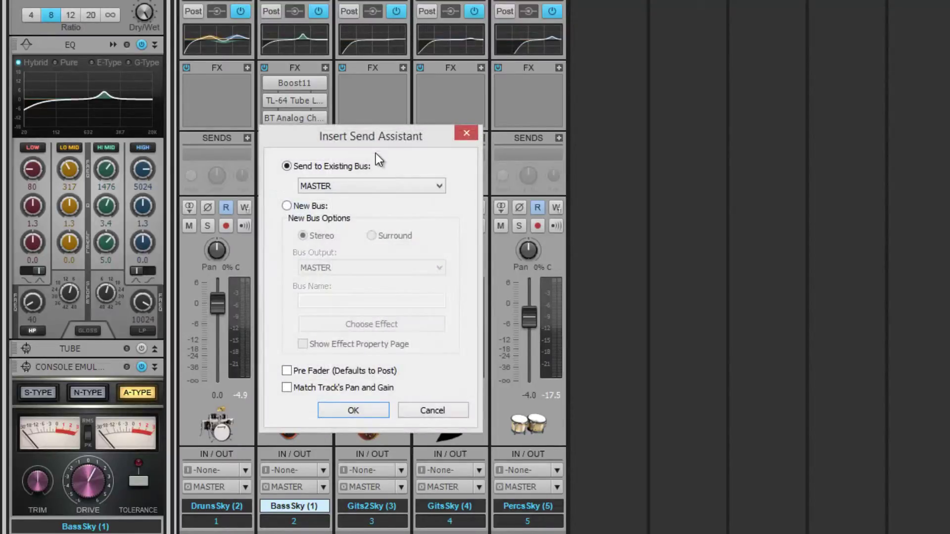
{"action": "left_click_drag", "start_coordinate": [427, 117], "coordinate": [697, 38]}
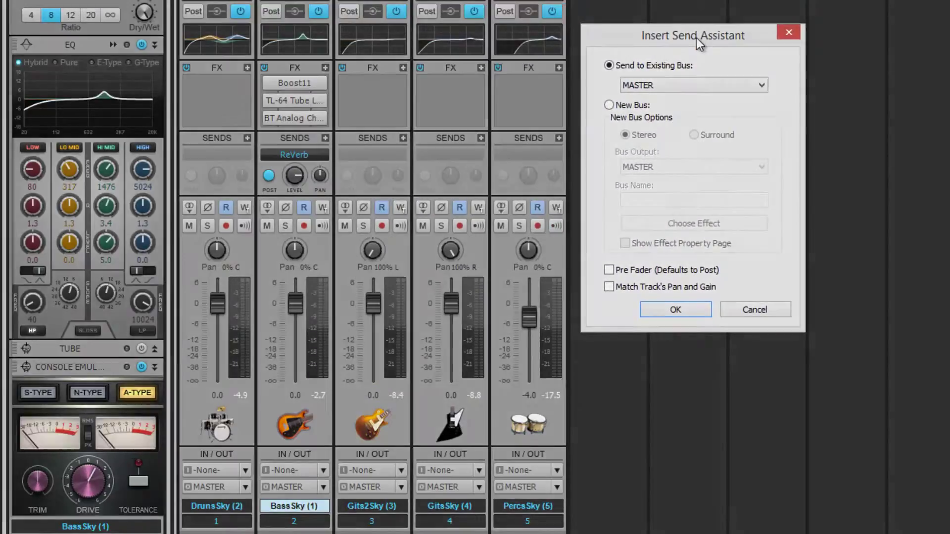